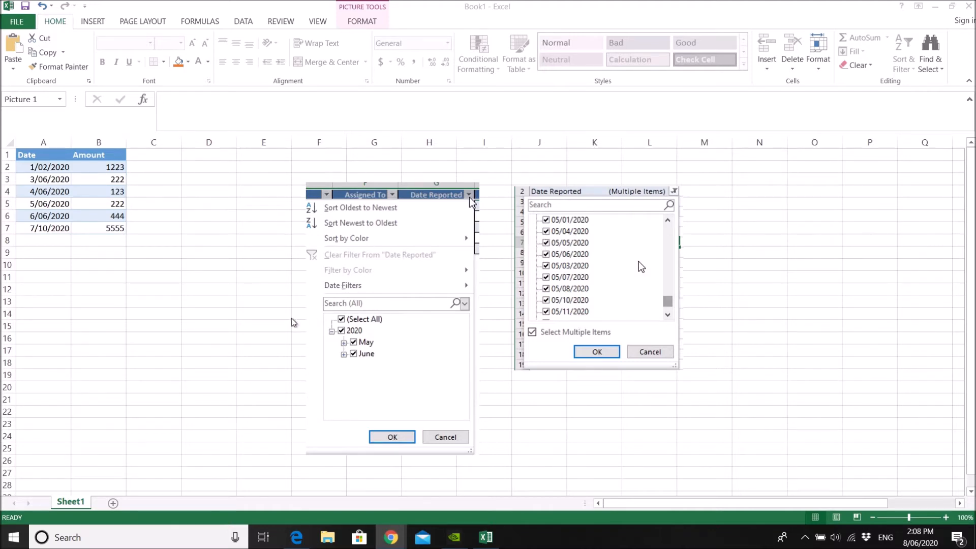
Insert a PivotChart with a PivotTable from A1:B7 on a new worksheet, with Date on the axis and Amount as values
{"action": "left_click", "coordinate": [181, 250]}
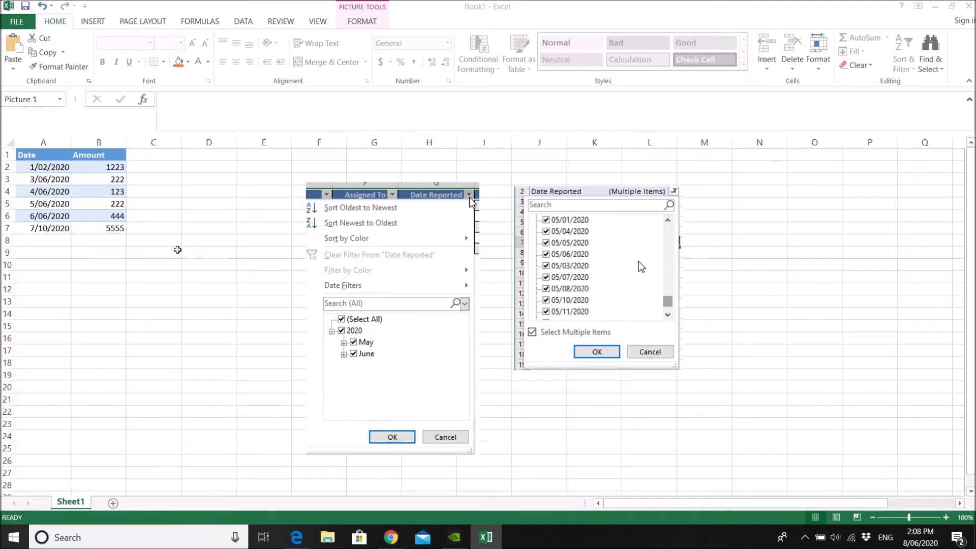
{"action": "left_click_drag", "start_coordinate": [120, 230], "coordinate": [21, 152]}
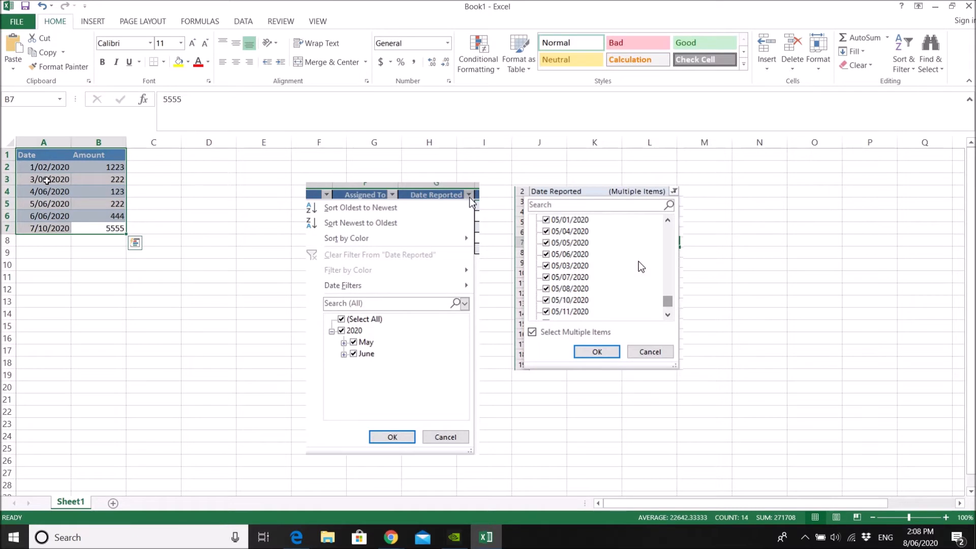
{"action": "left_click", "coordinate": [93, 21]}
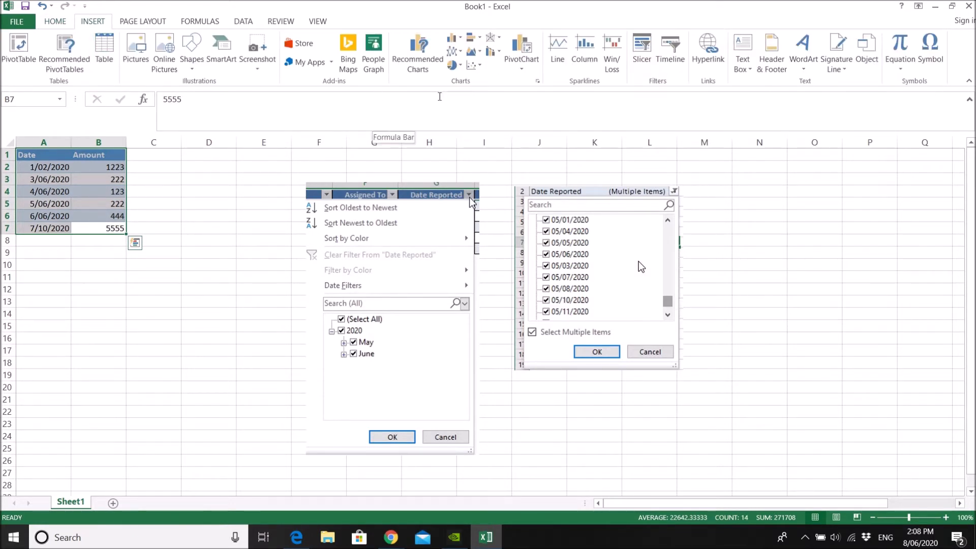
{"action": "left_click", "coordinate": [523, 61]}
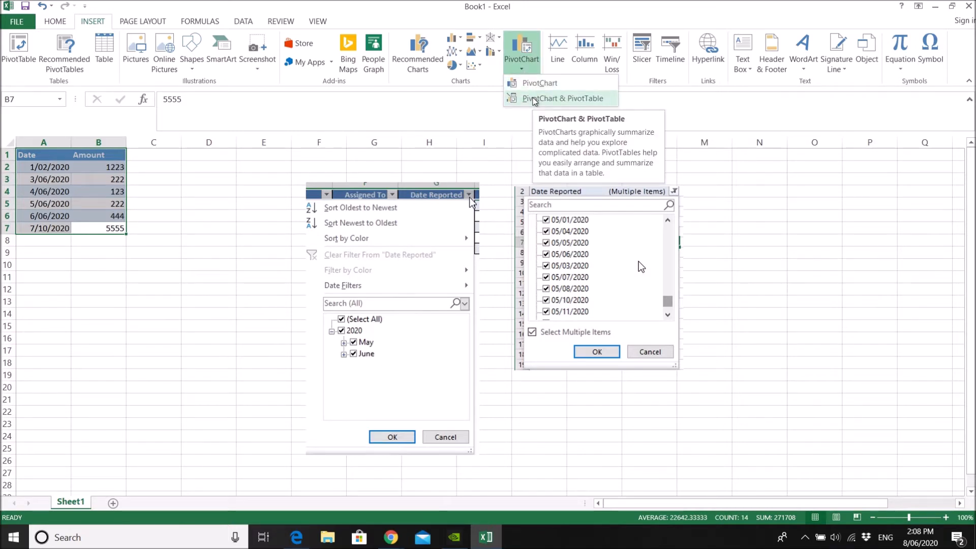
{"action": "left_click", "coordinate": [535, 99]}
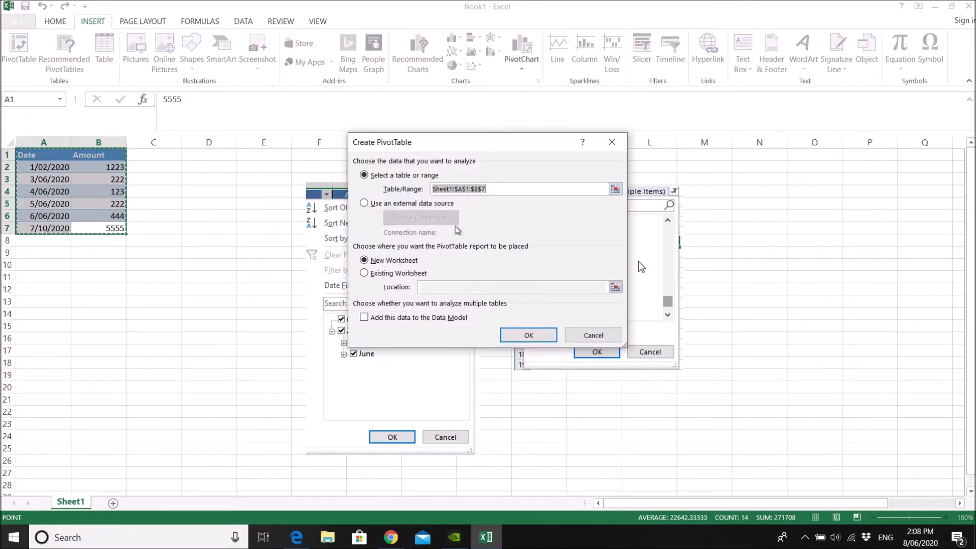
{"action": "left_click", "coordinate": [526, 336]}
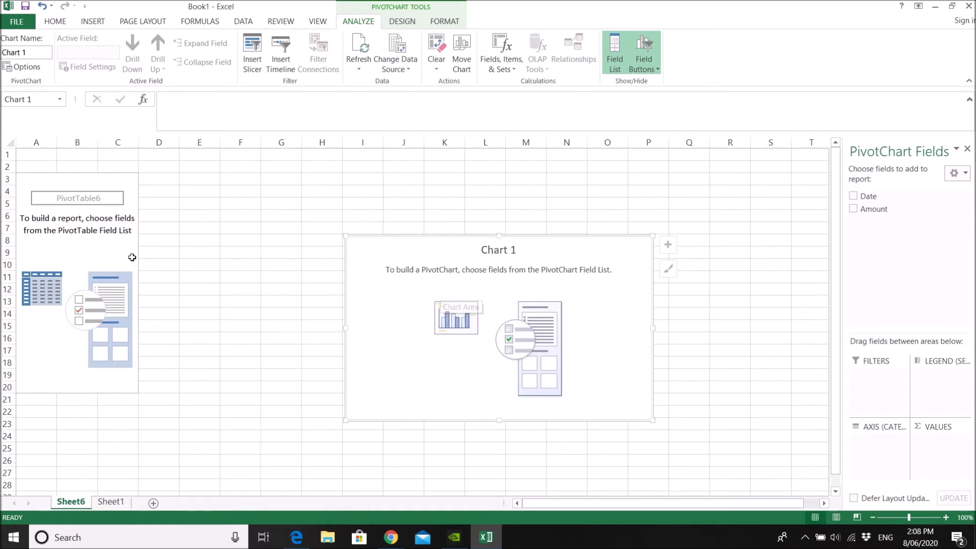
{"action": "left_click_drag", "start_coordinate": [883, 200], "coordinate": [881, 451]}
{"action": "left_click_drag", "start_coordinate": [876, 215], "coordinate": [939, 450]}
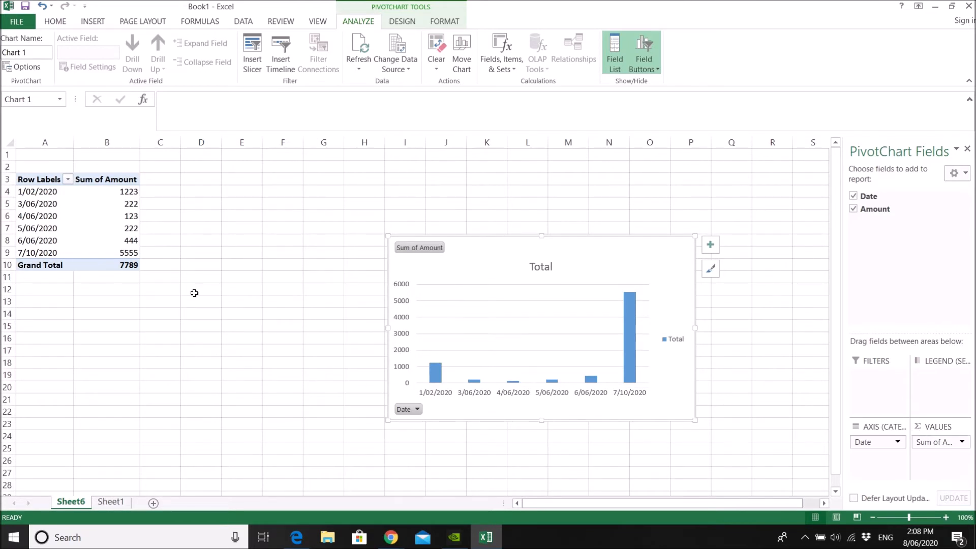
Group the dates in the PivotTable's row labels by days, months and years
{"action": "left_click_drag", "start_coordinate": [43, 195], "coordinate": [43, 254]}
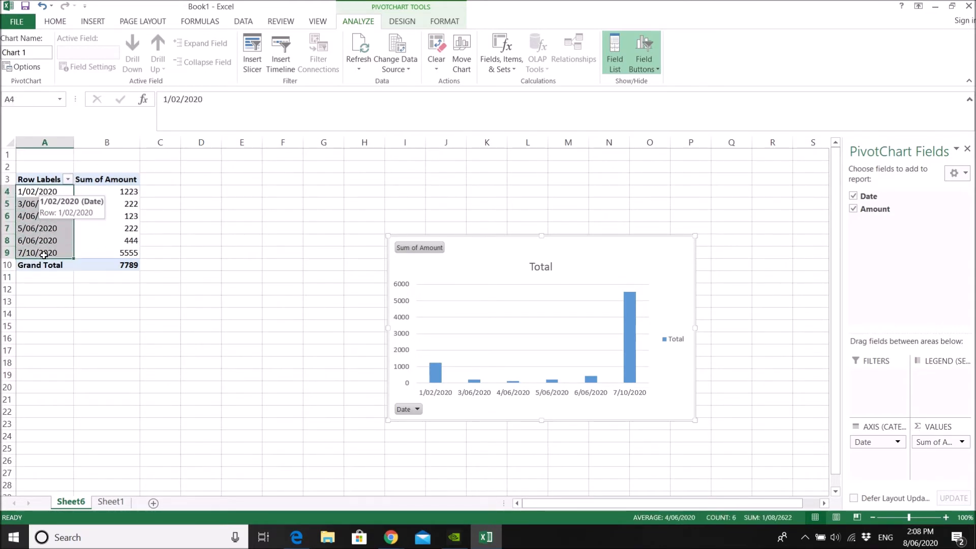
{"action": "left_click", "coordinate": [38, 192]}
{"action": "right_click", "coordinate": [38, 192]}
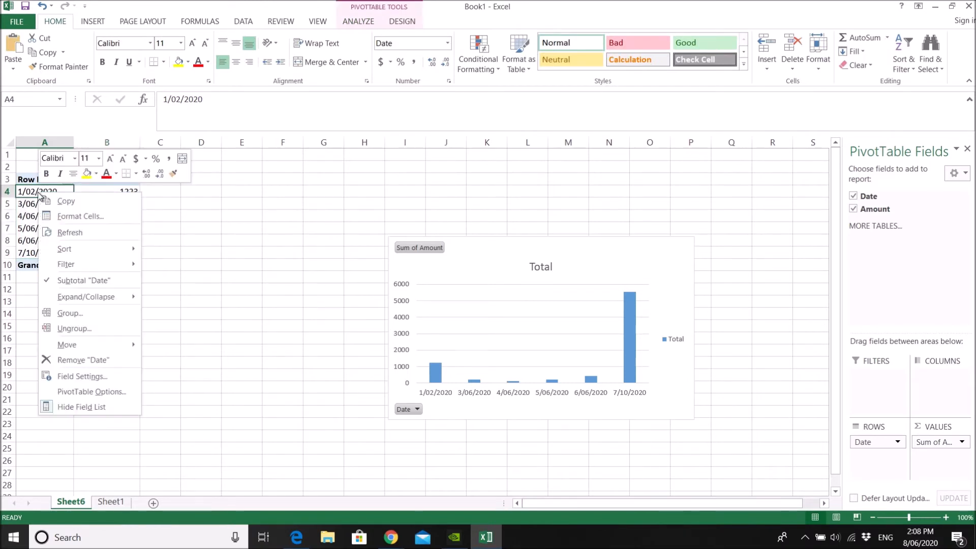
{"action": "mouse_move", "coordinate": [137, 303]}
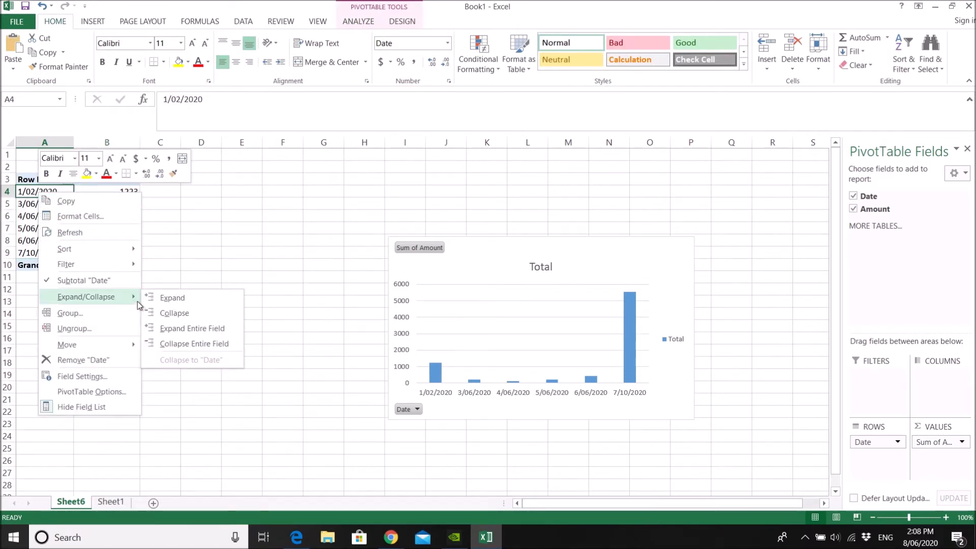
{"action": "left_click", "coordinate": [109, 315]}
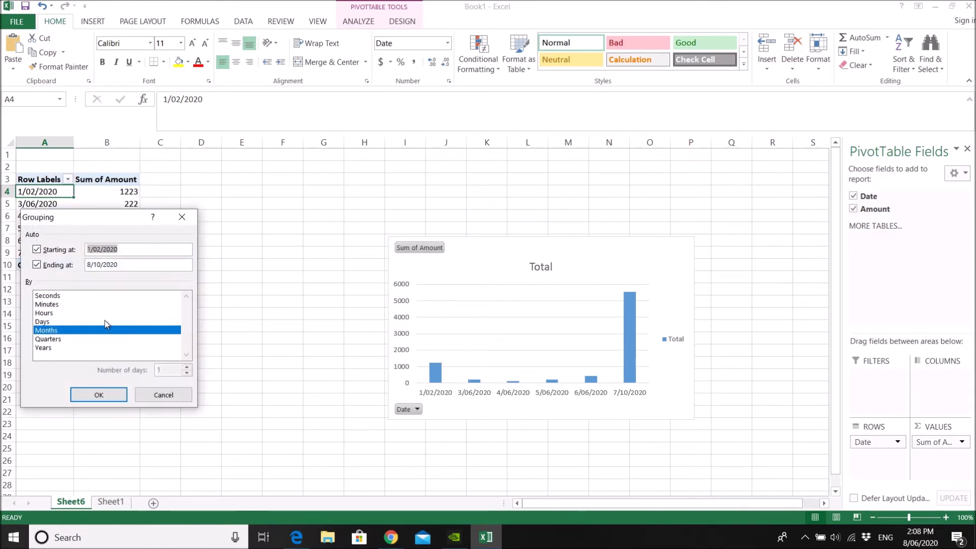
{"action": "left_click", "coordinate": [46, 324]}
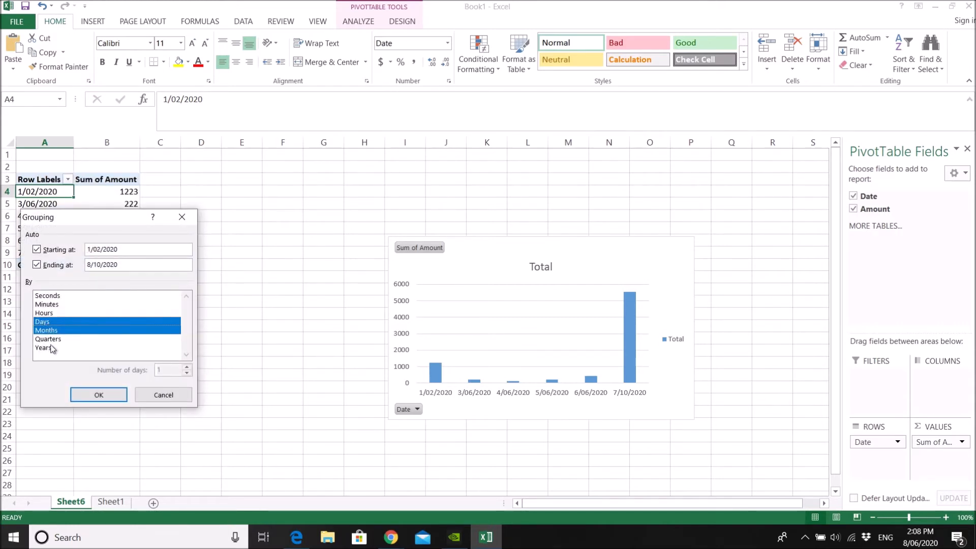
{"action": "left_click", "coordinate": [52, 351]}
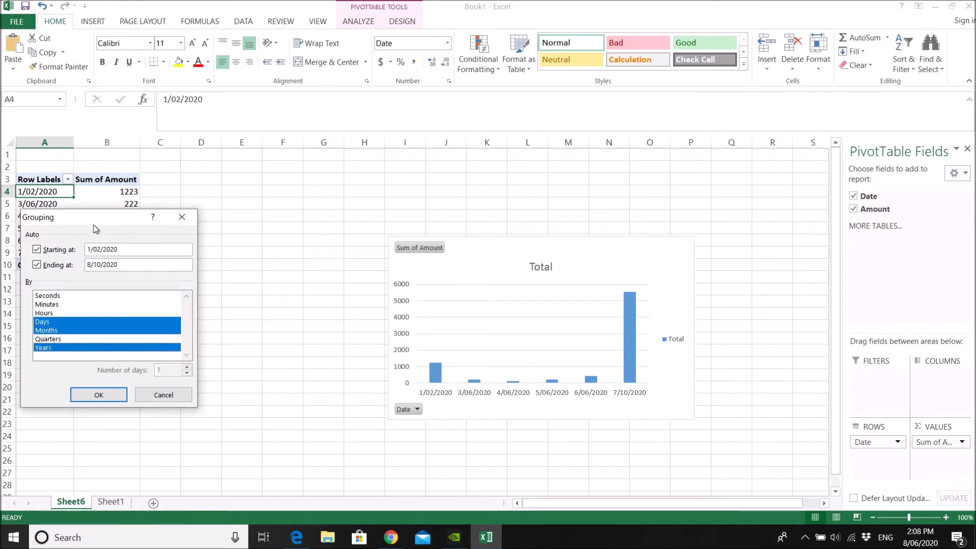
{"action": "left_click_drag", "start_coordinate": [93, 221], "coordinate": [294, 221]}
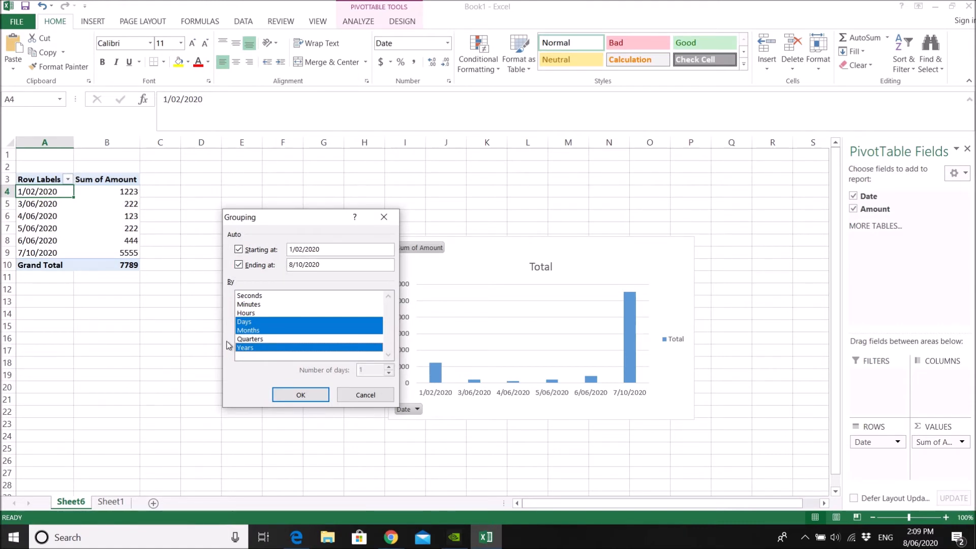
{"action": "left_click", "coordinate": [286, 395]}
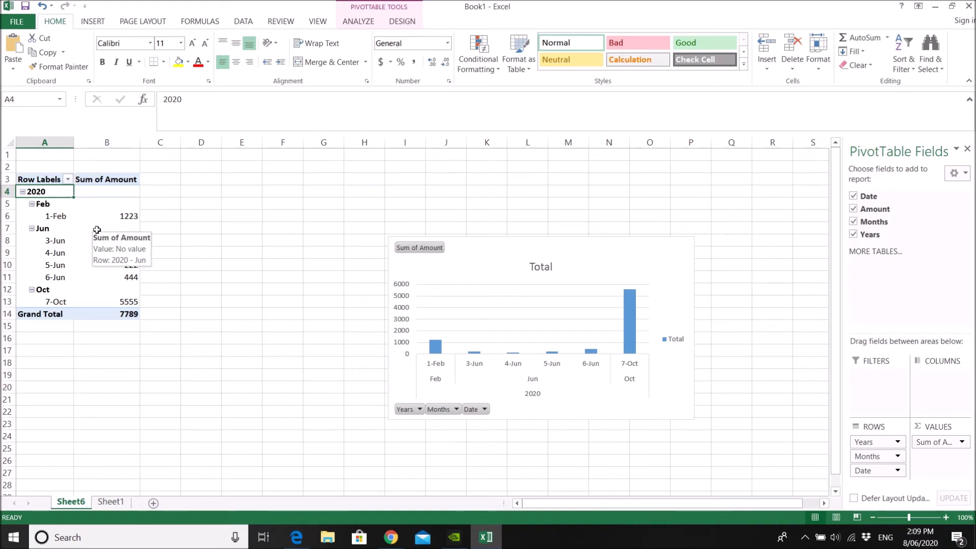
{"action": "left_click", "coordinate": [61, 218]}
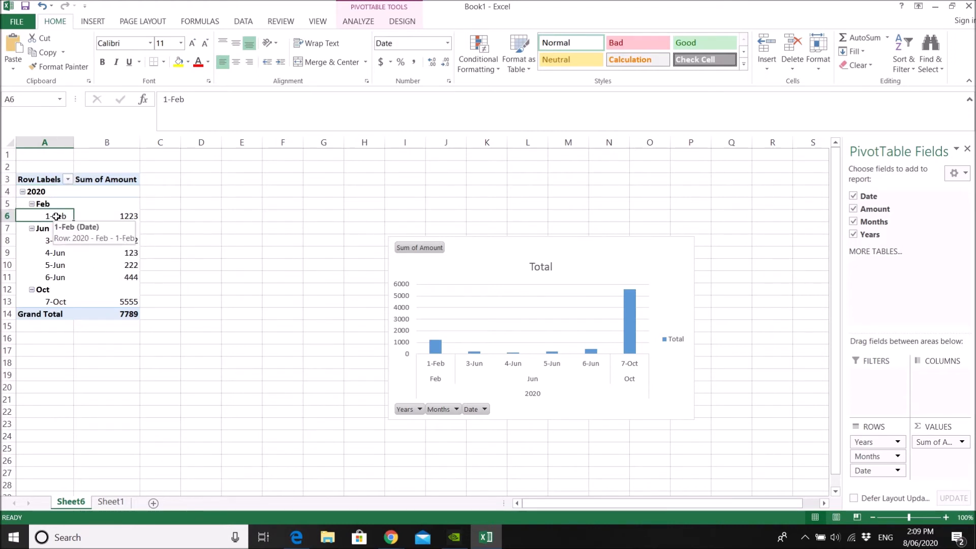
{"action": "right_click", "coordinate": [57, 218]}
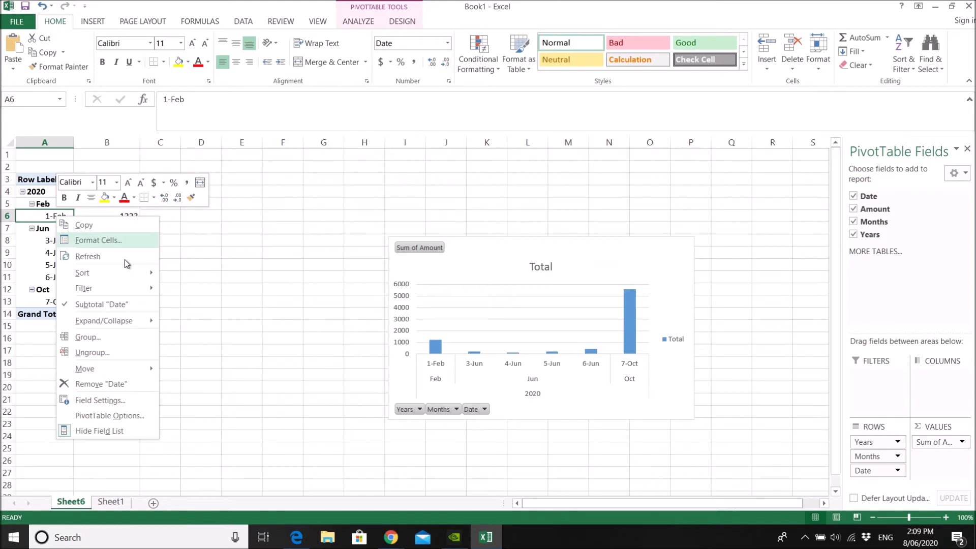
{"action": "left_click", "coordinate": [118, 400]}
{"action": "left_click_drag", "start_coordinate": [117, 254], "coordinate": [382, 201]}
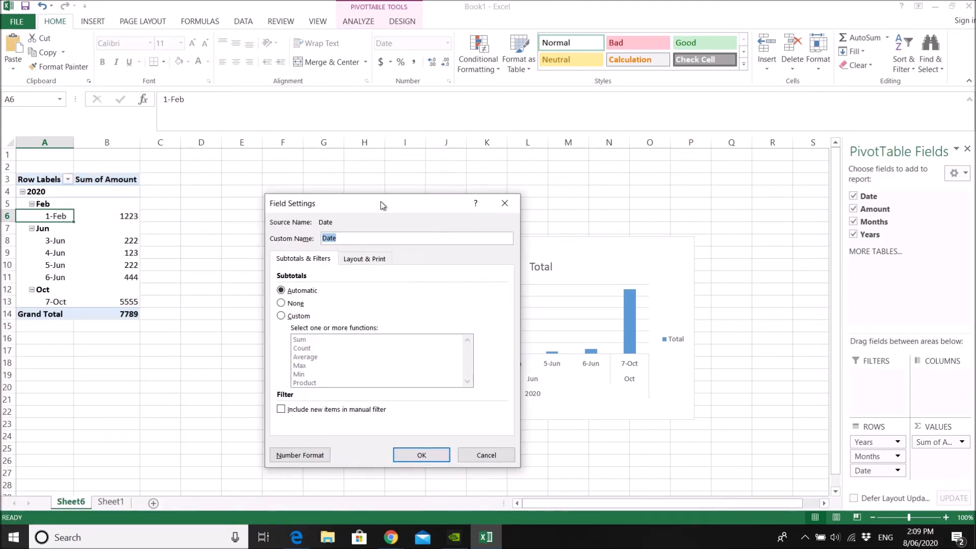
{"action": "left_click", "coordinate": [507, 199]}
Enable the classic PivotTable layout in the PivotTable's display options
{"action": "right_click", "coordinate": [88, 224]}
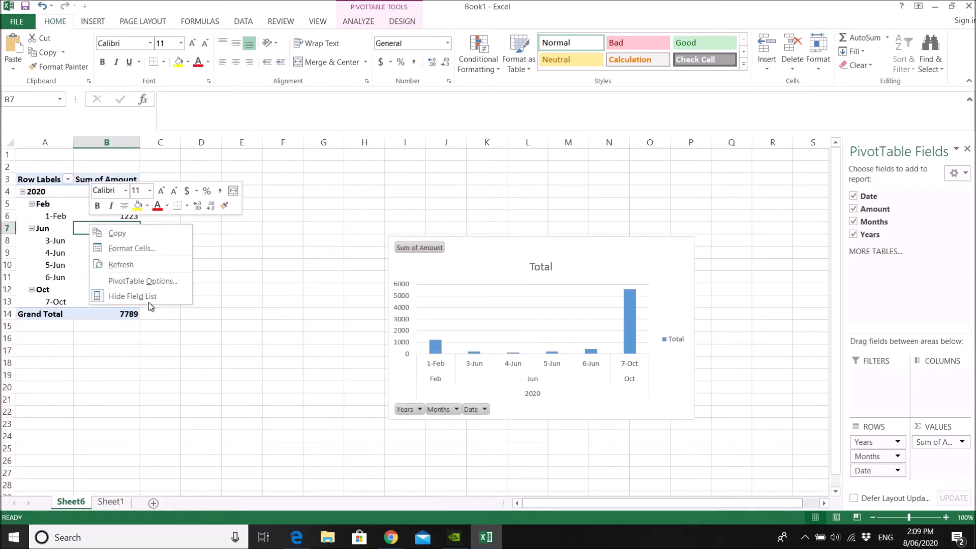
{"action": "left_click", "coordinate": [150, 280]}
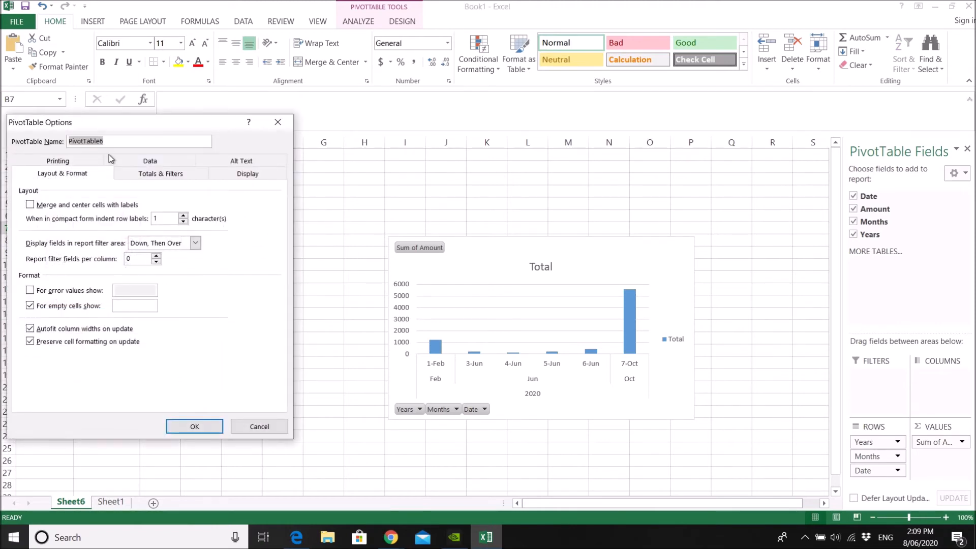
{"action": "left_click_drag", "start_coordinate": [124, 126], "coordinate": [382, 144]}
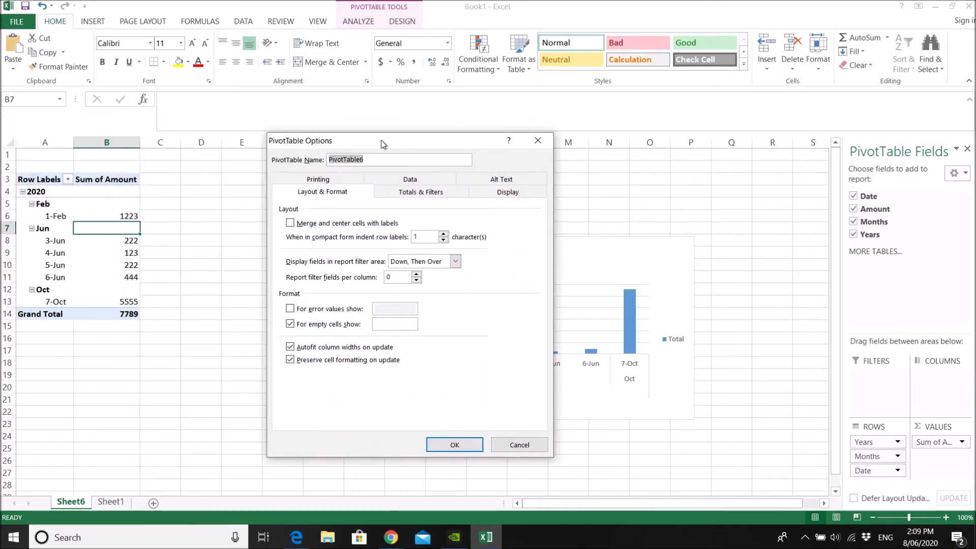
{"action": "left_click", "coordinate": [431, 195]}
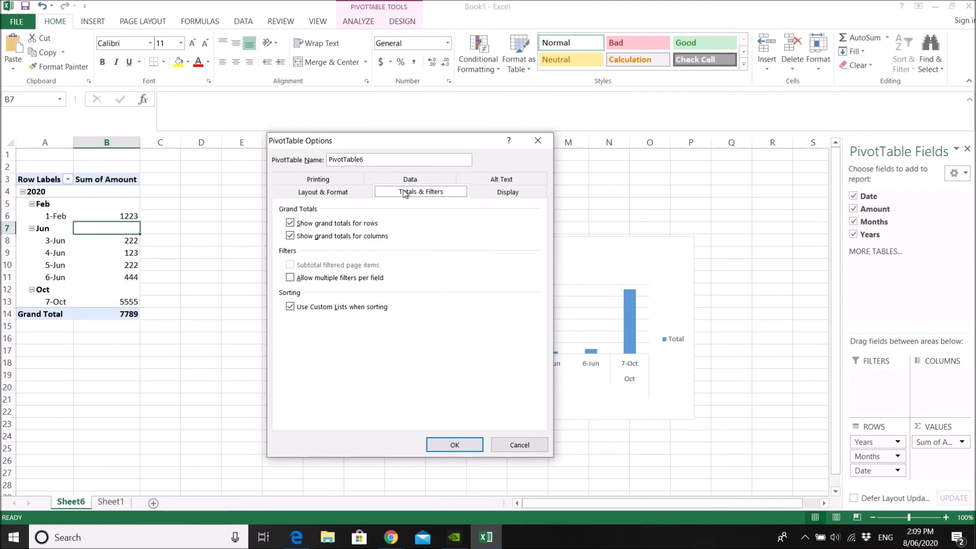
{"action": "left_click", "coordinate": [484, 196]}
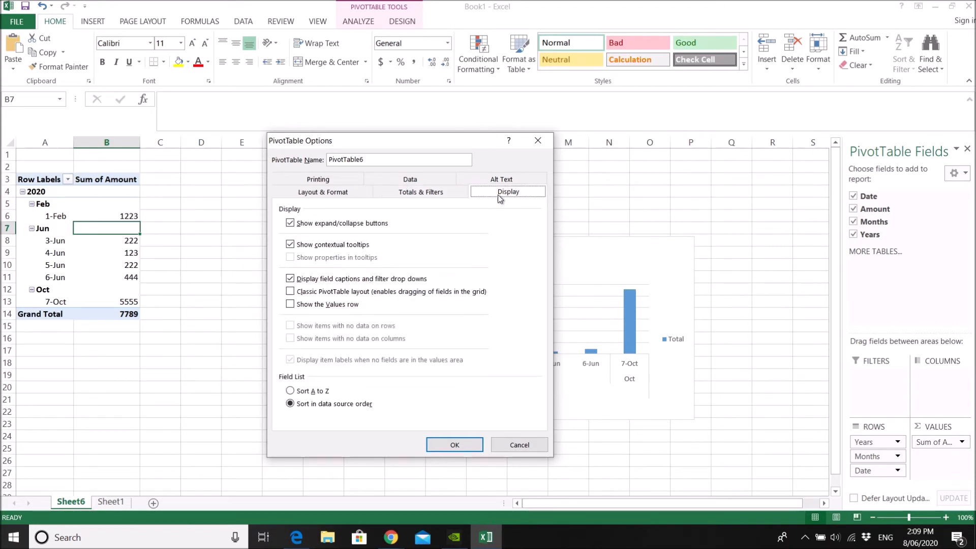
{"action": "left_click", "coordinate": [310, 291]}
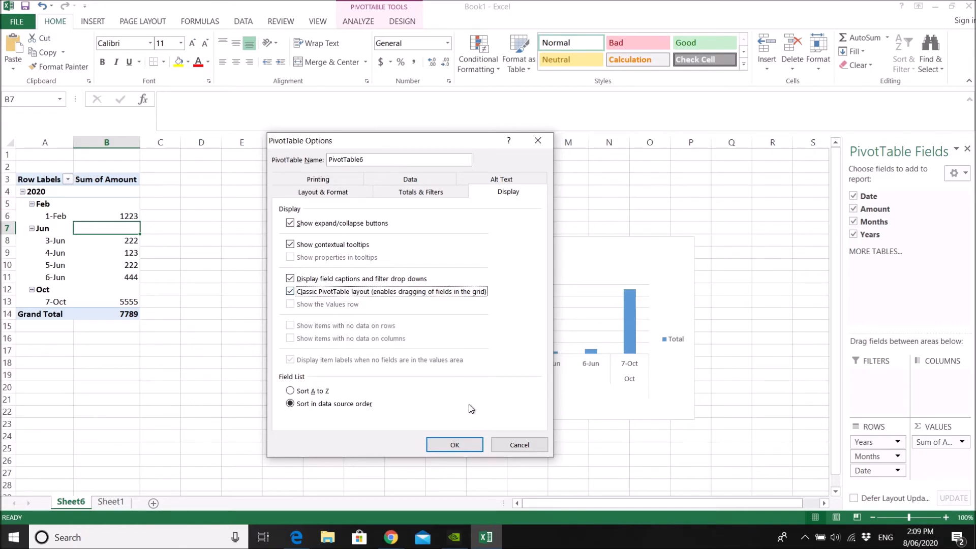
{"action": "left_click", "coordinate": [454, 444]}
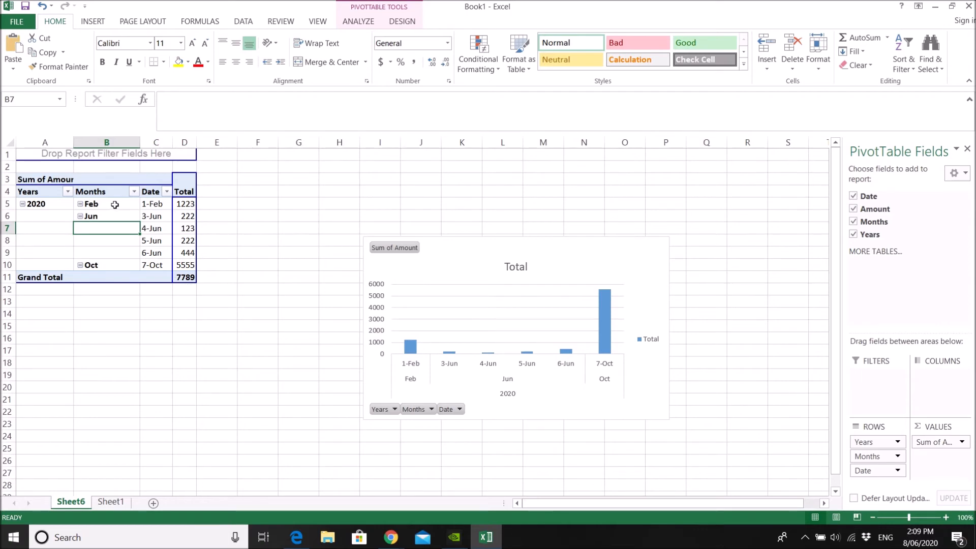
Filter the PivotTable's Months field to show only Feb
{"action": "left_click", "coordinate": [116, 205]}
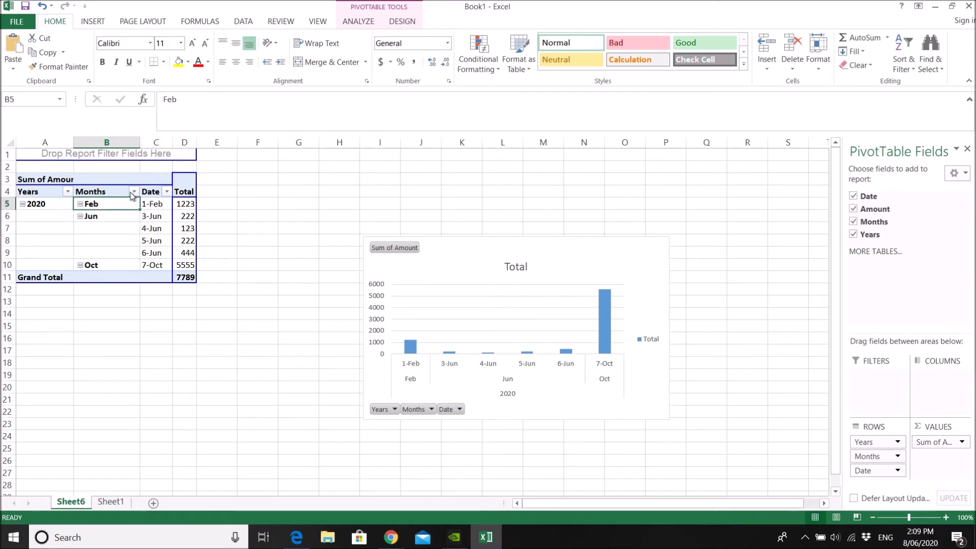
{"action": "left_click", "coordinate": [134, 191]}
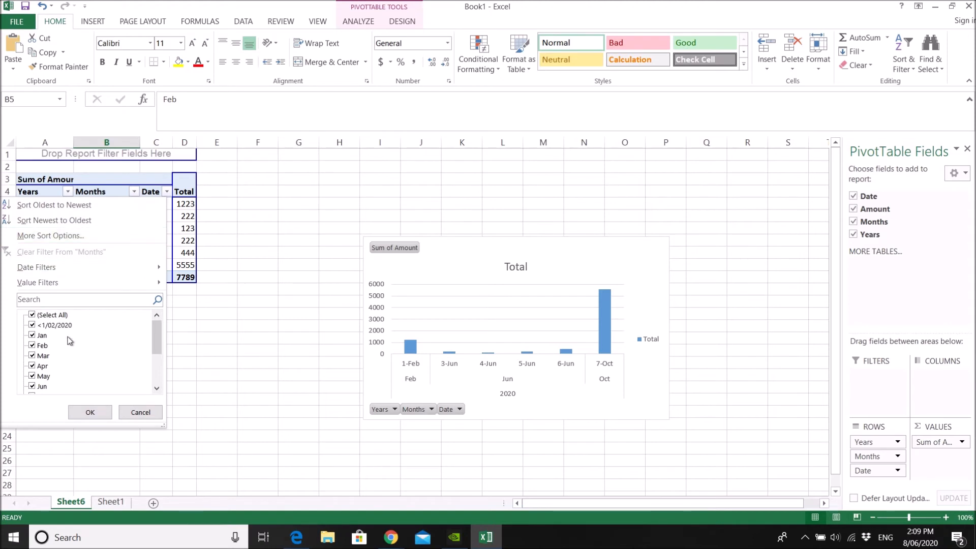
{"action": "left_click", "coordinate": [33, 315]}
{"action": "scroll", "coordinate": [160, 343], "scroll_direction": "down", "scroll_amount": 1}
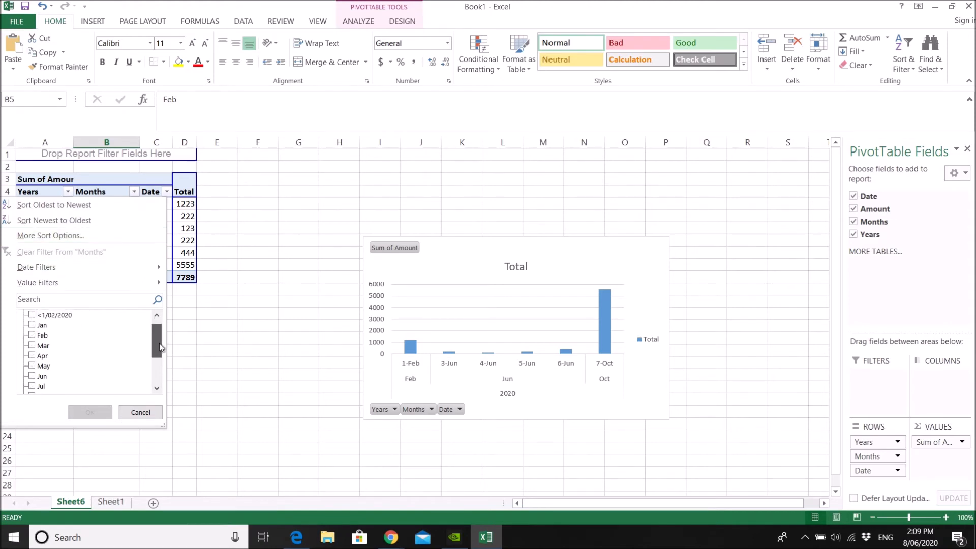
{"action": "left_click", "coordinate": [32, 335]}
{"action": "left_click", "coordinate": [90, 412]}
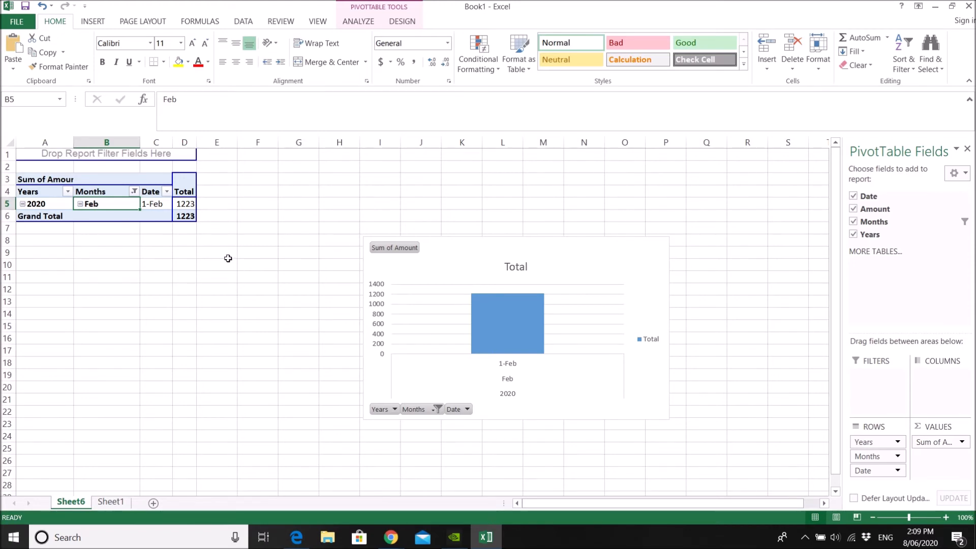
Deselect and reselect all dates in the PivotTable's Date filter and apply it
{"action": "left_click", "coordinate": [167, 192]}
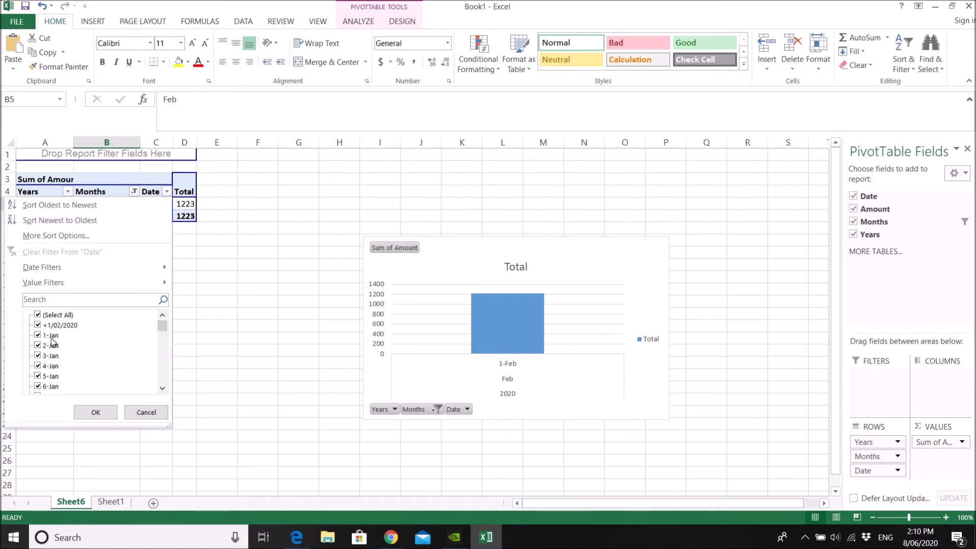
{"action": "left_click", "coordinate": [38, 314]}
{"action": "left_click", "coordinate": [38, 314]}
{"action": "left_click", "coordinate": [96, 412]}
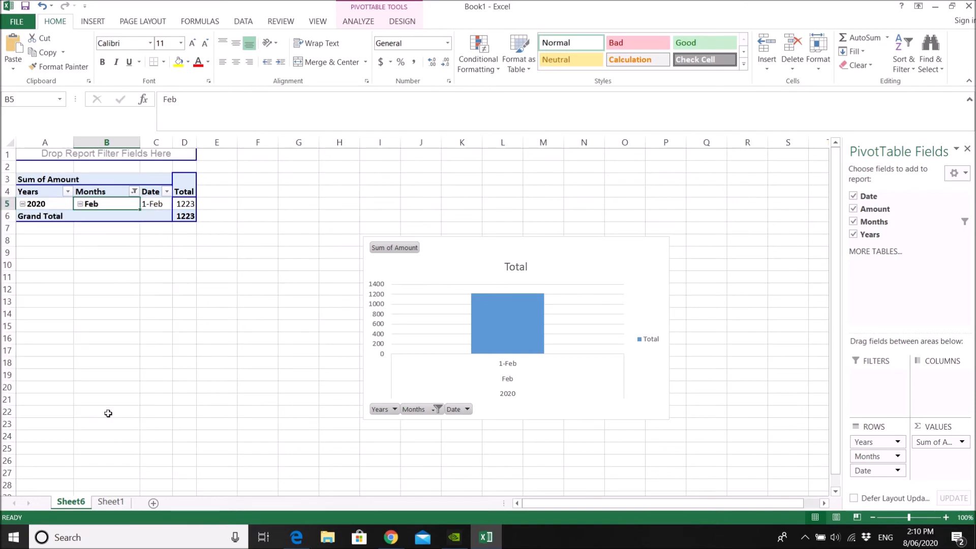
Change the Months filter to show only Mar instead of Feb
{"action": "left_click", "coordinate": [134, 192]}
{"action": "left_click", "coordinate": [31, 346]}
{"action": "left_click", "coordinate": [33, 356]}
{"action": "left_click", "coordinate": [89, 415]}
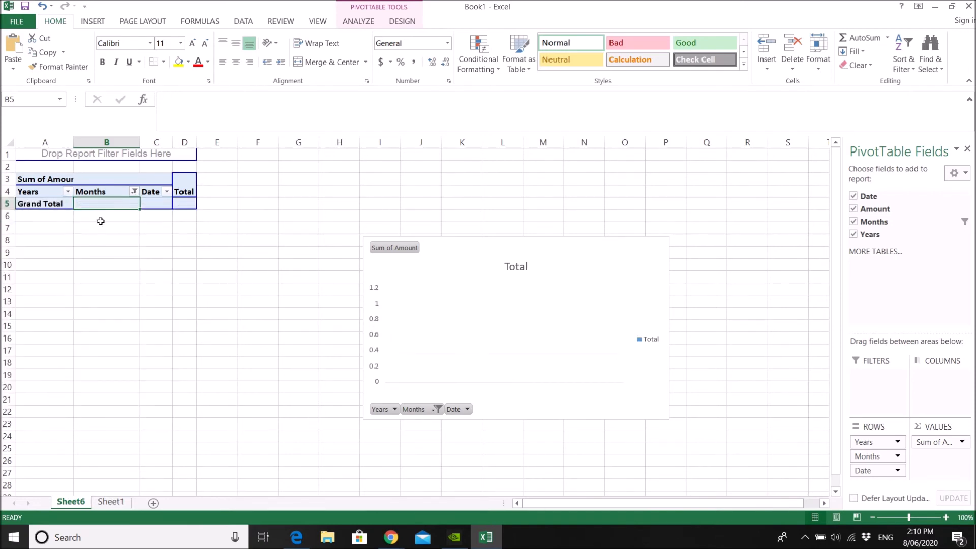
Reset the Months filter so that all months are selected
{"action": "left_click", "coordinate": [134, 192]}
{"action": "left_click", "coordinate": [31, 356]}
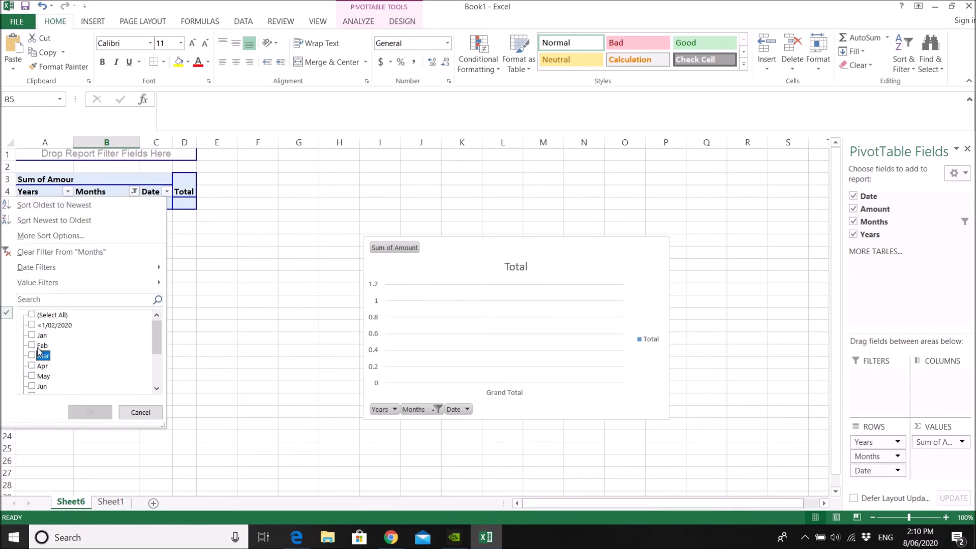
{"action": "left_click", "coordinate": [32, 314]}
{"action": "left_click", "coordinate": [88, 412]}
{"action": "left_click", "coordinate": [99, 226]}
Filter the PivotTable's Months field to show only Oct
{"action": "left_click", "coordinate": [133, 191]}
{"action": "left_click", "coordinate": [32, 315]}
{"action": "left_click", "coordinate": [159, 379]}
{"action": "left_click", "coordinate": [31, 356]}
{"action": "left_click", "coordinate": [89, 413]}
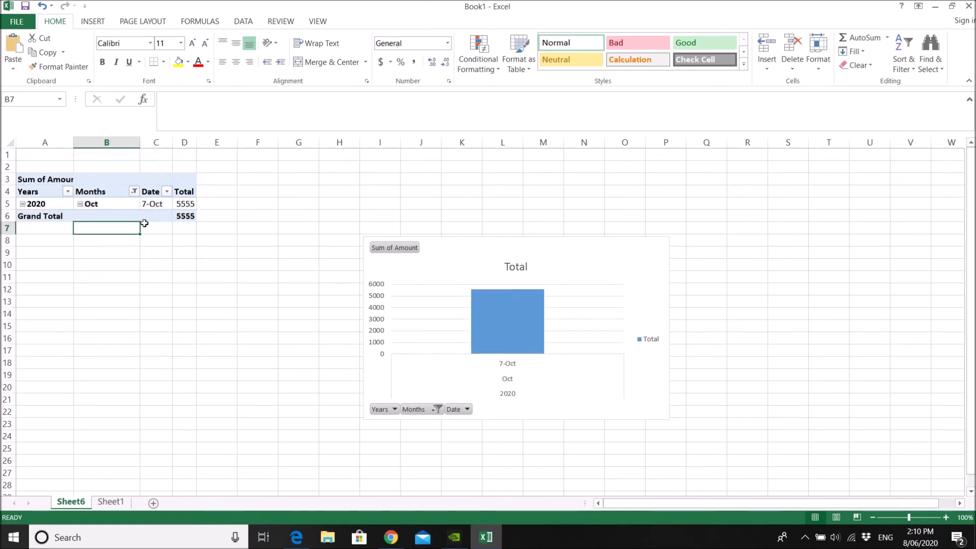
{"action": "left_click", "coordinate": [125, 206]}
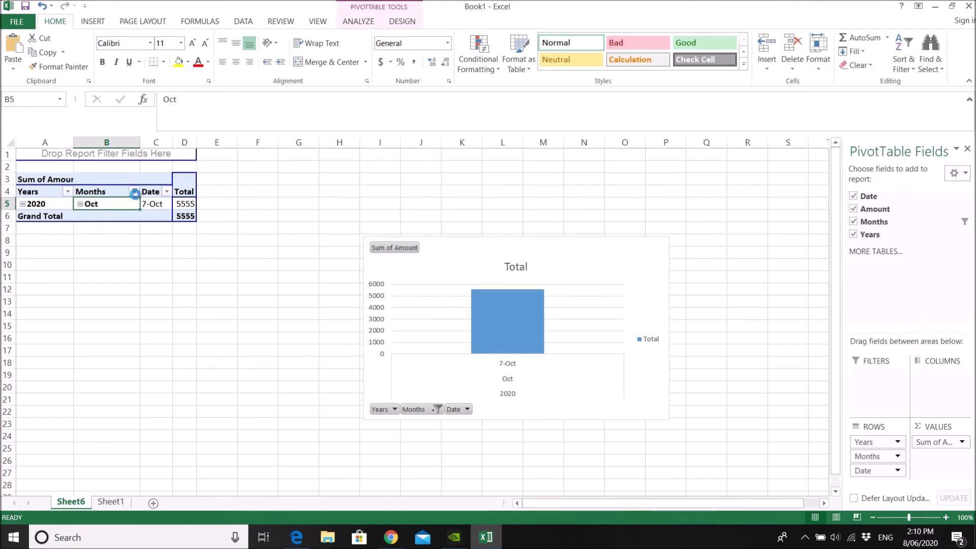
Reselect all months in the PivotTable's Months filter and apply it
{"action": "left_click", "coordinate": [134, 191]}
{"action": "left_click", "coordinate": [37, 315]}
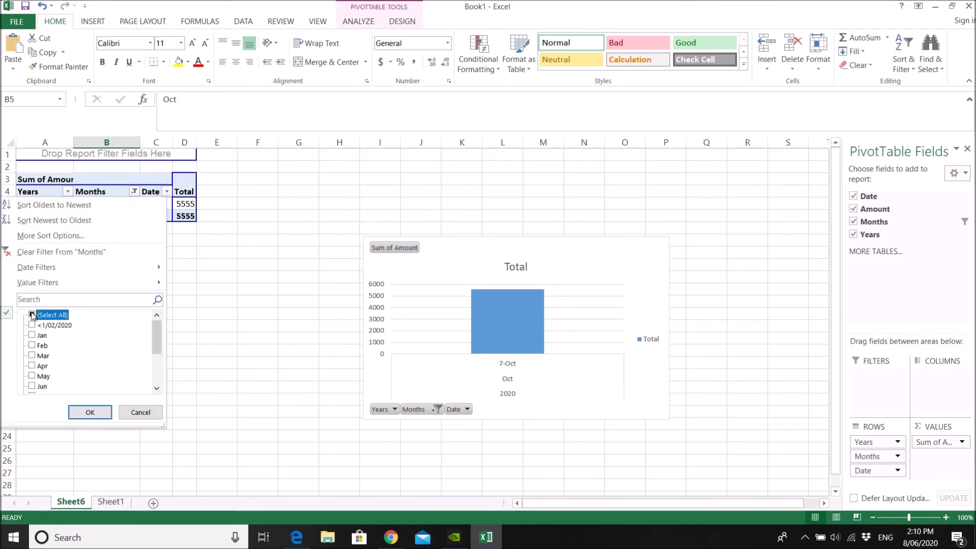
{"action": "left_click", "coordinate": [90, 411]}
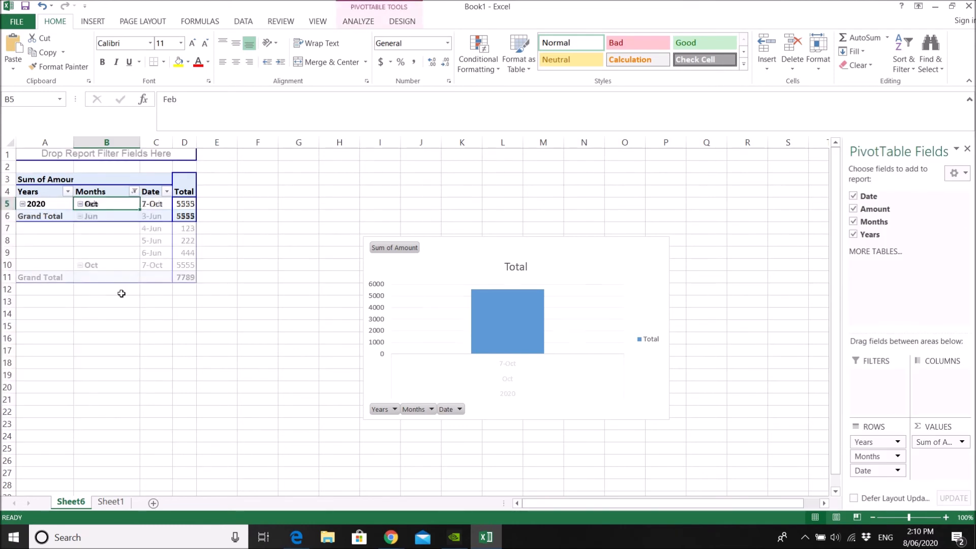
Filter the PivotTable's Months field to show only Feb and Jun
{"action": "left_click", "coordinate": [134, 191]}
{"action": "left_click", "coordinate": [31, 314]}
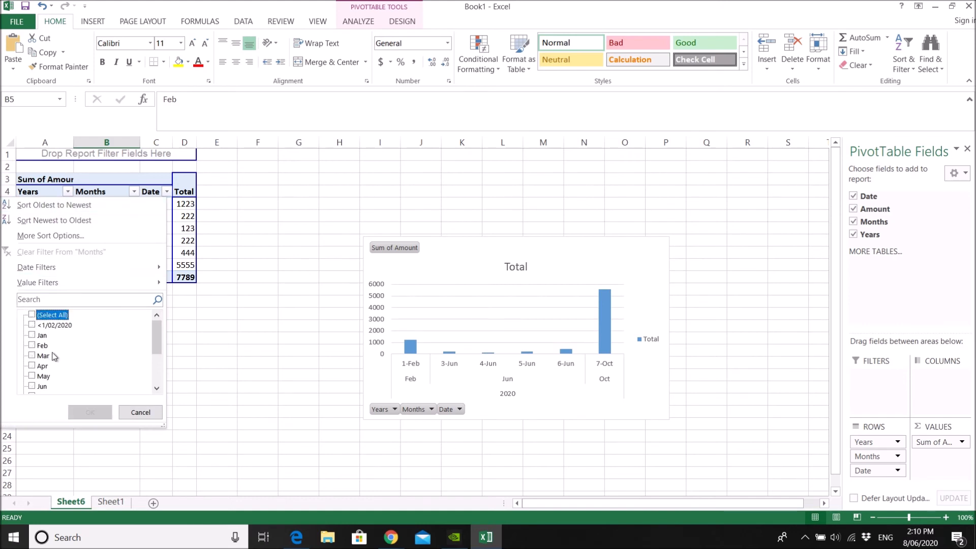
{"action": "left_click", "coordinate": [38, 386]}
{"action": "left_click", "coordinate": [35, 346]}
{"action": "scroll", "coordinate": [35, 346], "scroll_direction": "down", "scroll_amount": 1}
{"action": "left_click", "coordinate": [90, 413]}
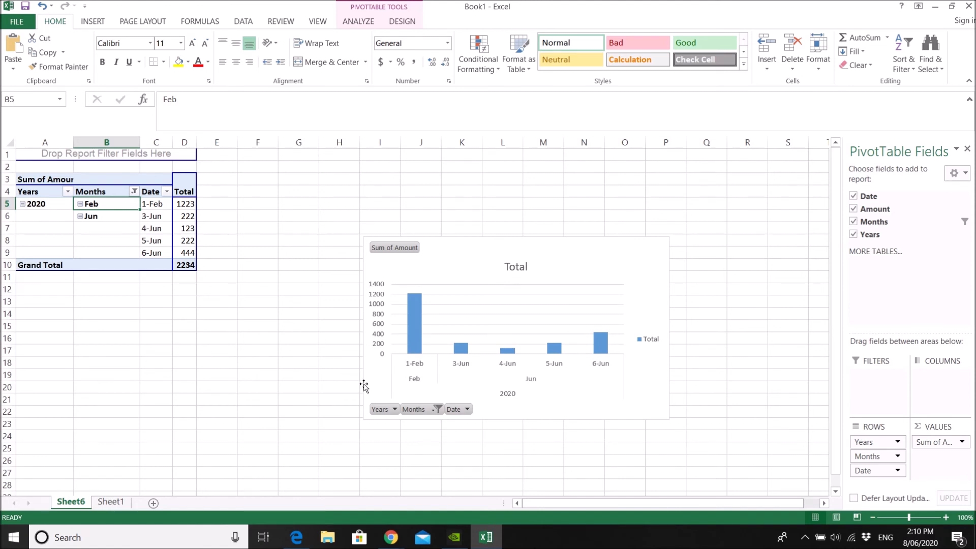
Reset the PivotTable's Months filter to include every month
{"action": "left_click", "coordinate": [134, 191]}
{"action": "left_click", "coordinate": [31, 315]}
{"action": "left_click", "coordinate": [90, 412]}
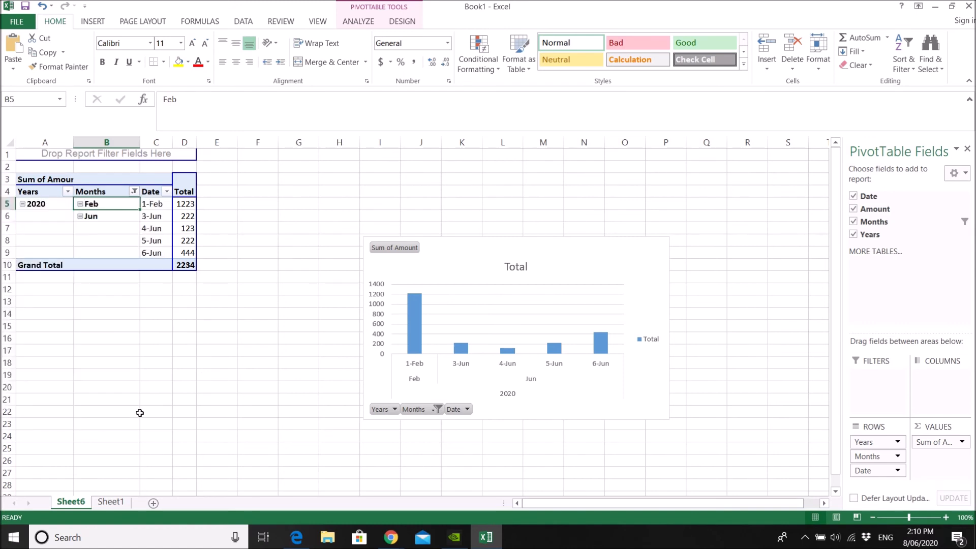
Use the PivotChart's own Months filter to show only Feb and Mar
{"action": "left_click", "coordinate": [415, 412]}
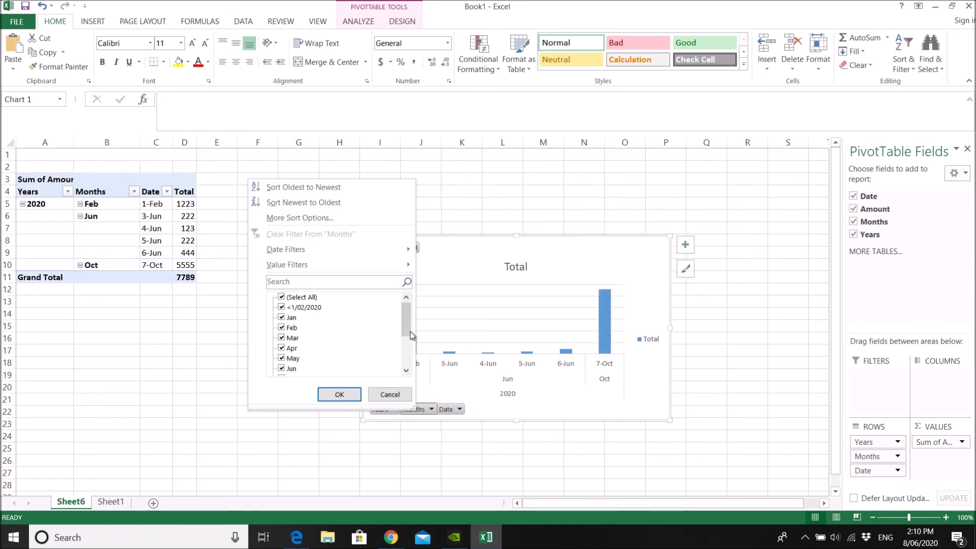
{"action": "left_click", "coordinate": [283, 298]}
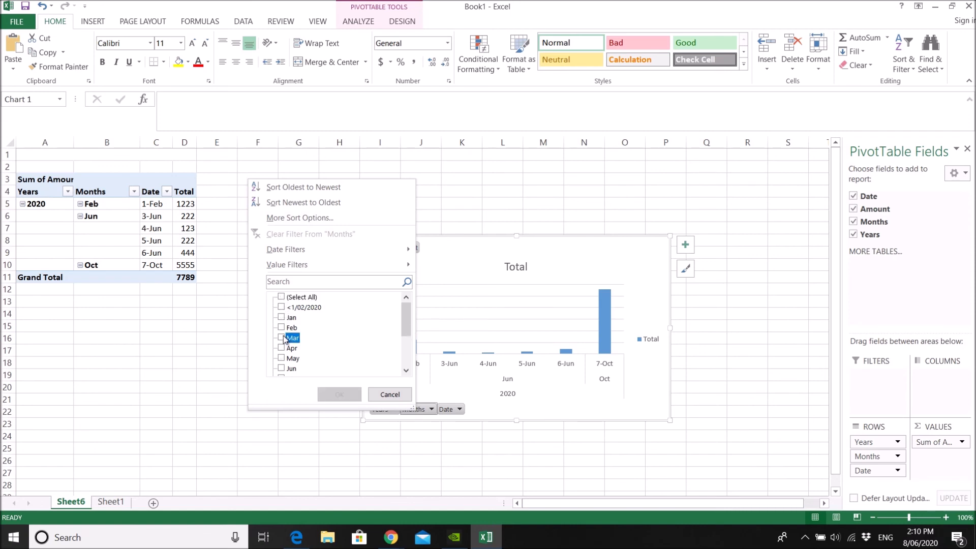
{"action": "left_click", "coordinate": [281, 338]}
{"action": "left_click", "coordinate": [281, 327]}
{"action": "left_click", "coordinate": [339, 394]}
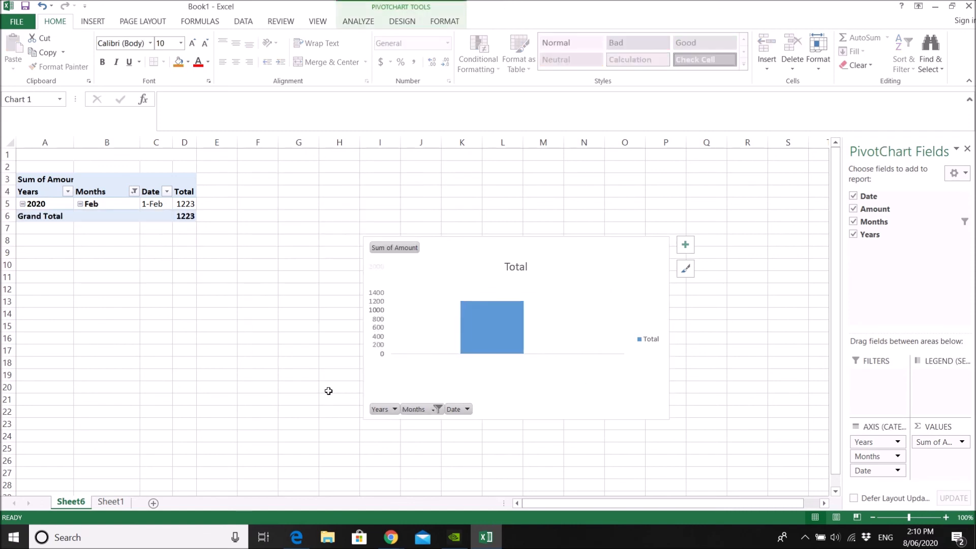
Change the PivotChart's Months filter by deselecting Mar and adding Oct, keeping Feb selected
{"action": "left_click", "coordinate": [415, 410]}
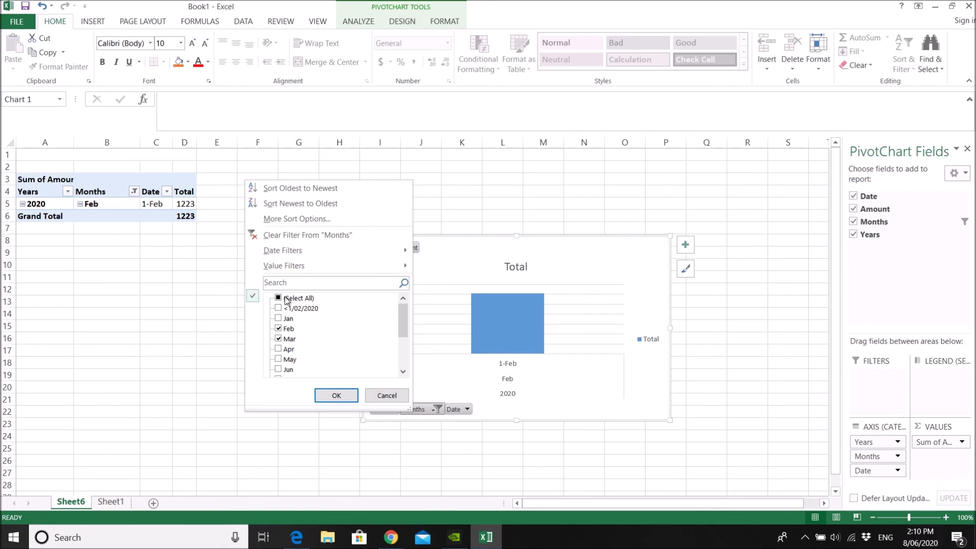
{"action": "scroll", "coordinate": [321, 341], "scroll_direction": "down", "scroll_amount": 3}
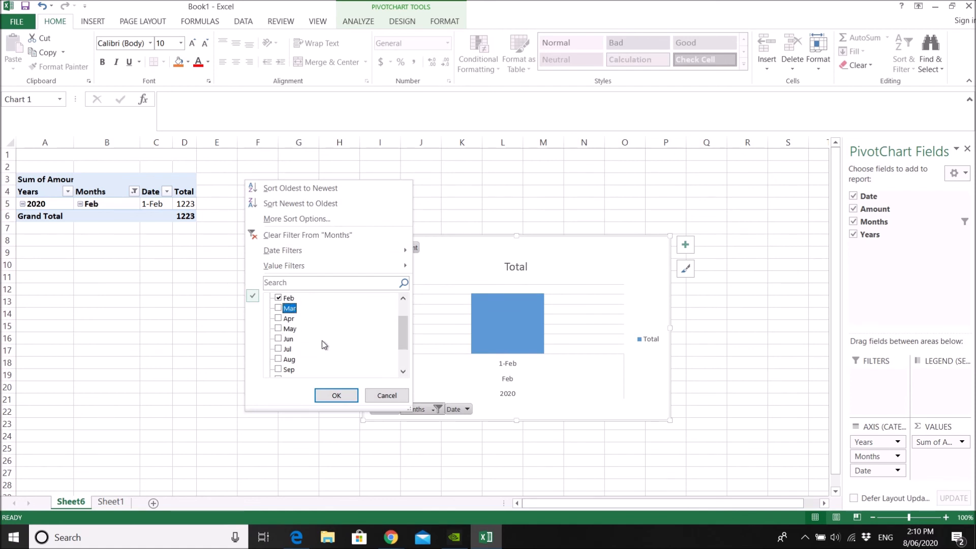
{"action": "left_click", "coordinate": [282, 339]}
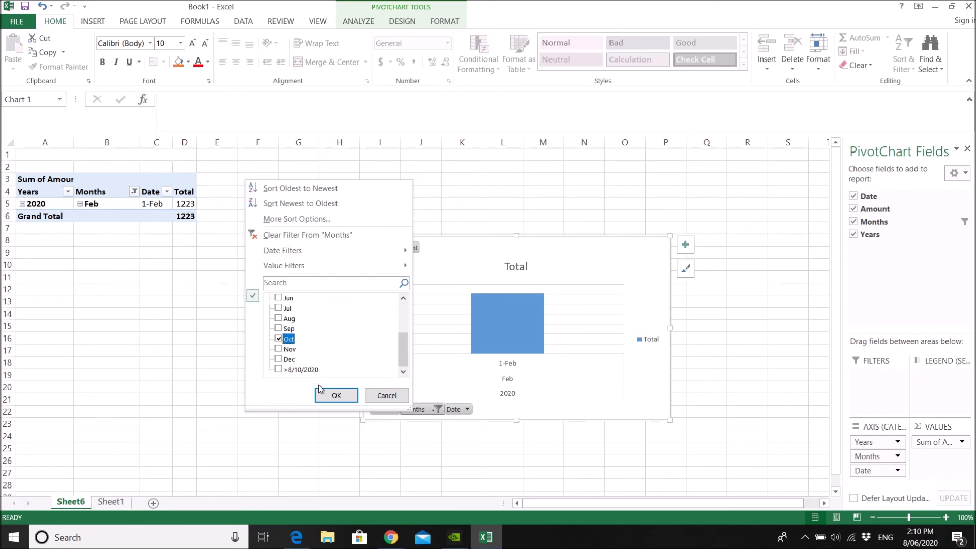
{"action": "left_click", "coordinate": [334, 395]}
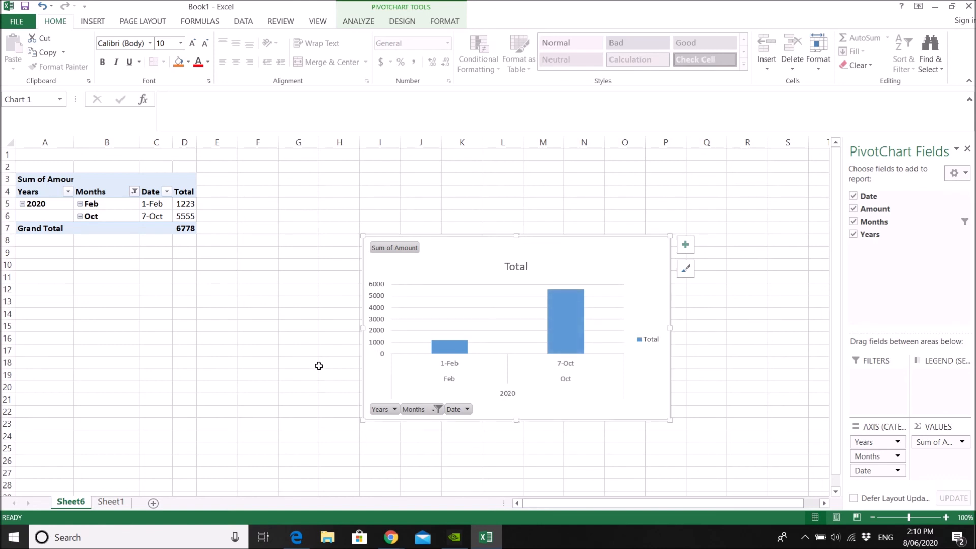
Select the PivotChart and move its Months field from the axis categories to the report filters
{"action": "left_click", "coordinate": [304, 293]}
{"action": "left_click", "coordinate": [446, 259]}
{"action": "left_click_drag", "start_coordinate": [875, 222], "coordinate": [884, 389]}
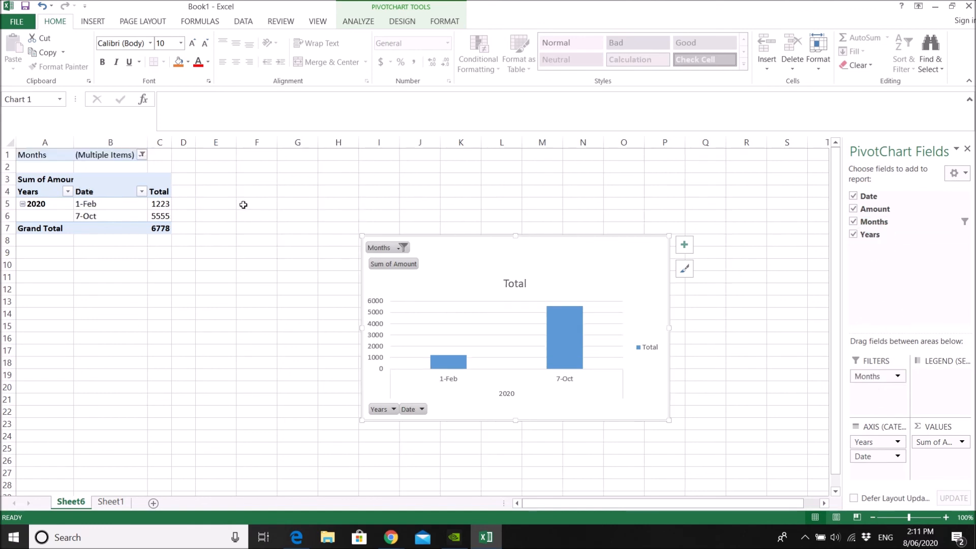
Set the Months report filter above the PivotTable to show only Oct
{"action": "left_click", "coordinate": [223, 182]}
{"action": "left_click", "coordinate": [141, 155]}
{"action": "left_click", "coordinate": [24, 215]}
{"action": "left_click", "coordinate": [75, 297]}
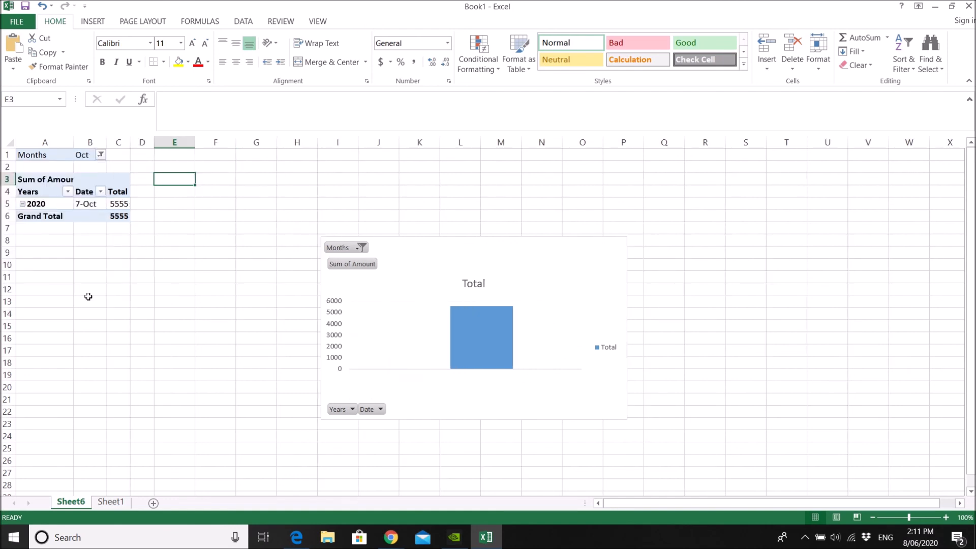
{"action": "left_click", "coordinate": [218, 272]}
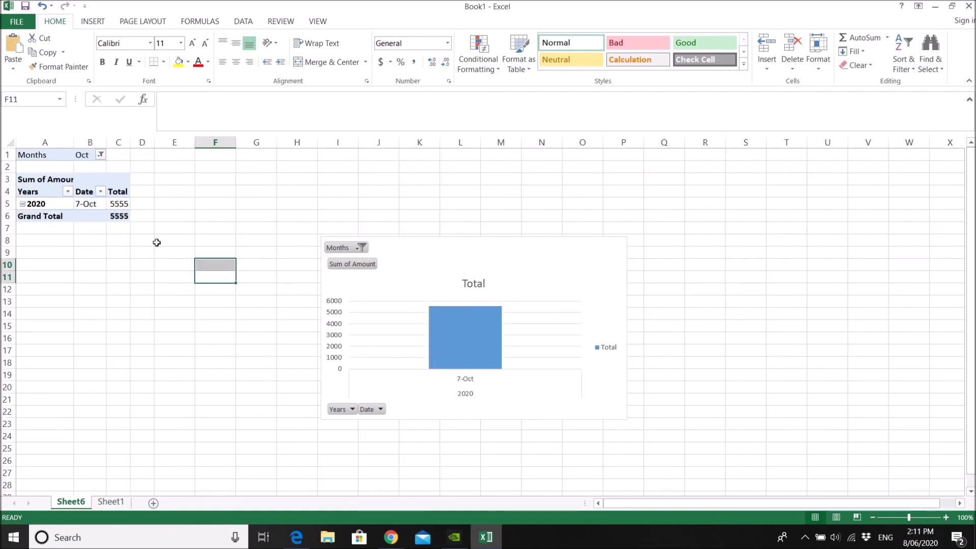
{"action": "left_click", "coordinate": [123, 253]}
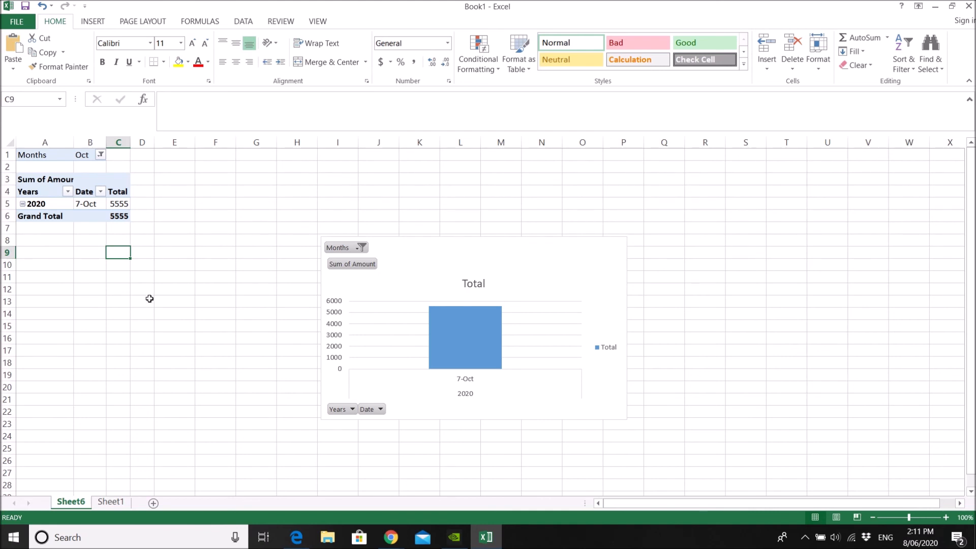
{"action": "key", "text": "alt"}
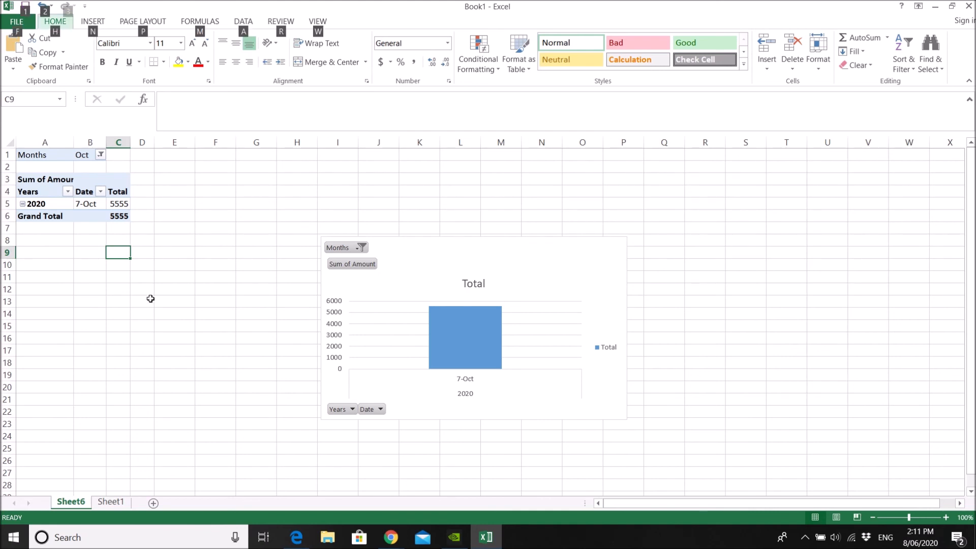